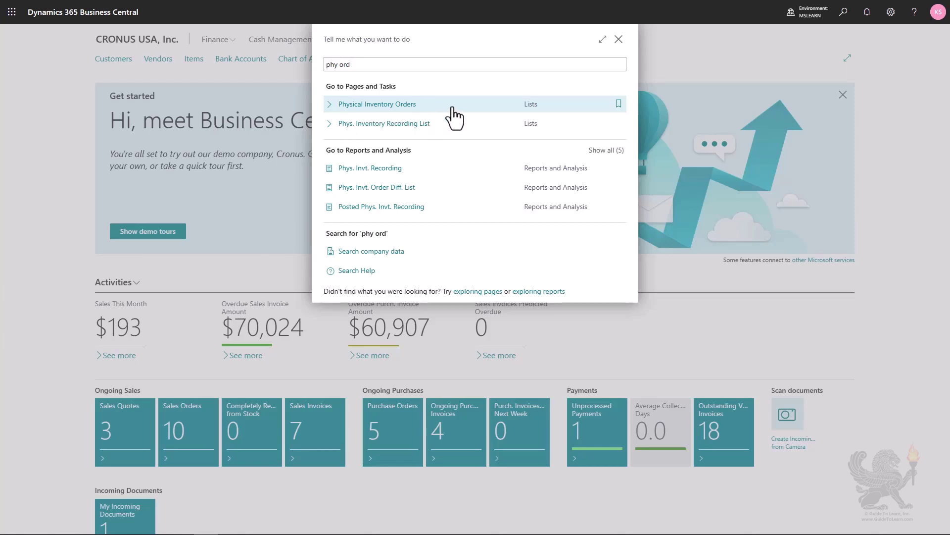
Create a new physical inventory order with an automatically assigned number and location code MAIN
click(415, 105)
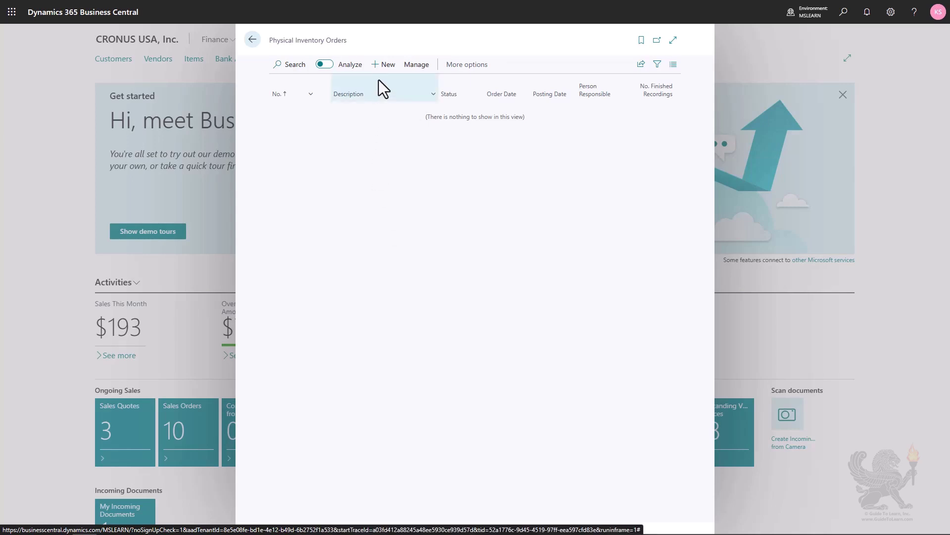
click(382, 67)
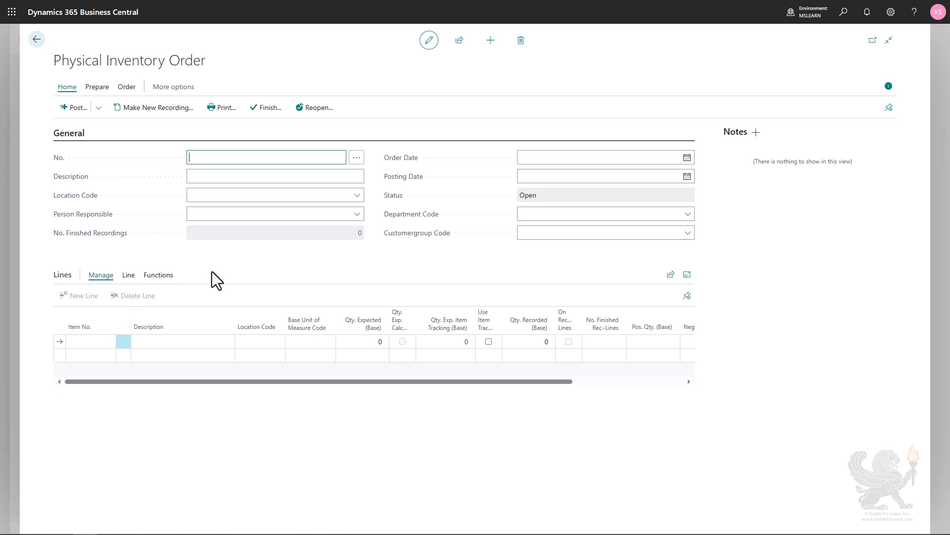
key(Tab)
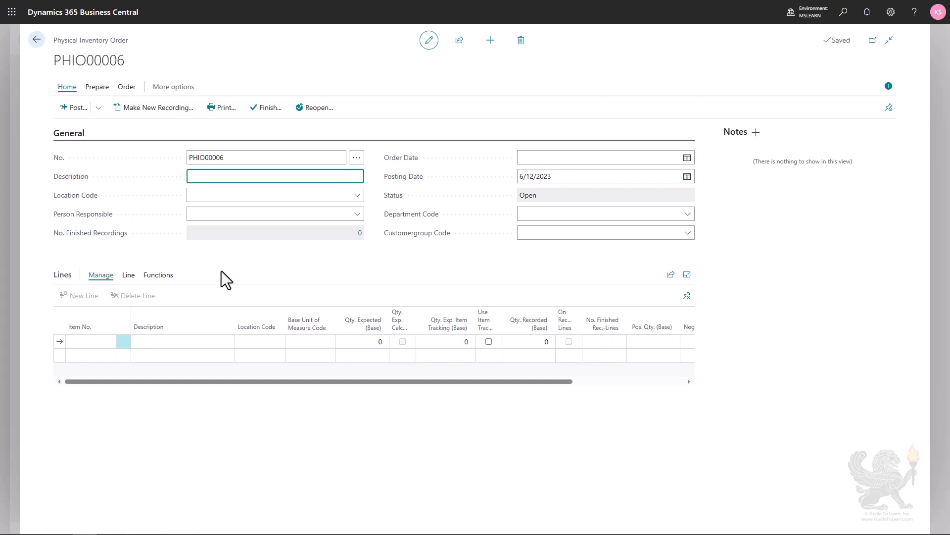
key(Tab)
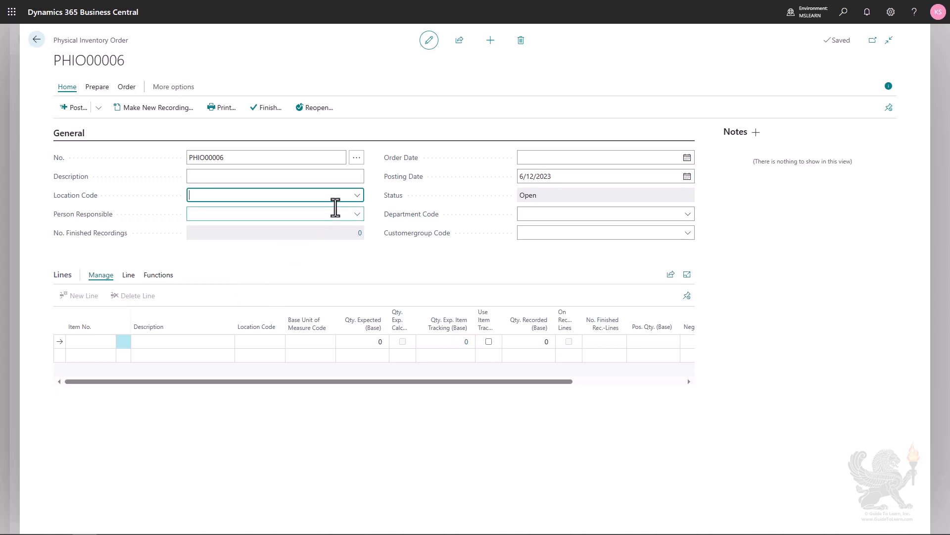
click(357, 196)
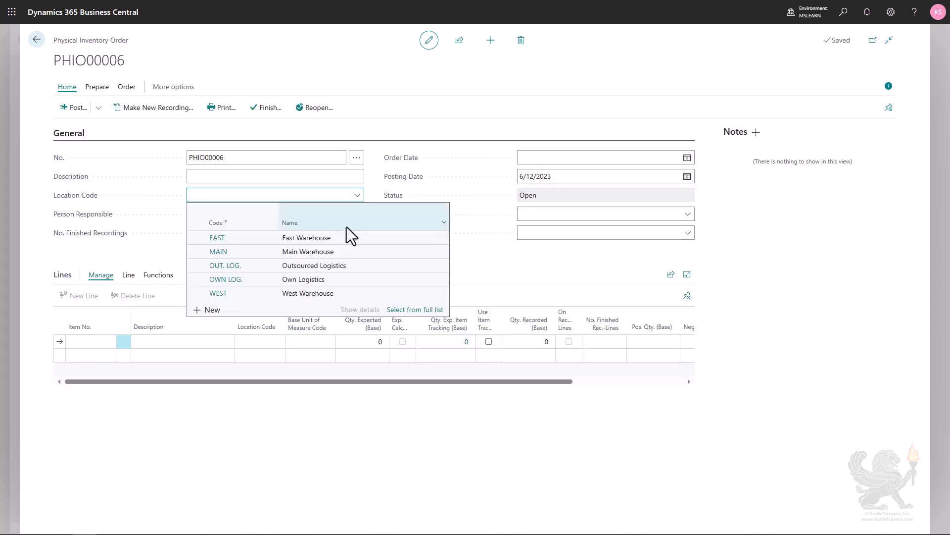
click(345, 254)
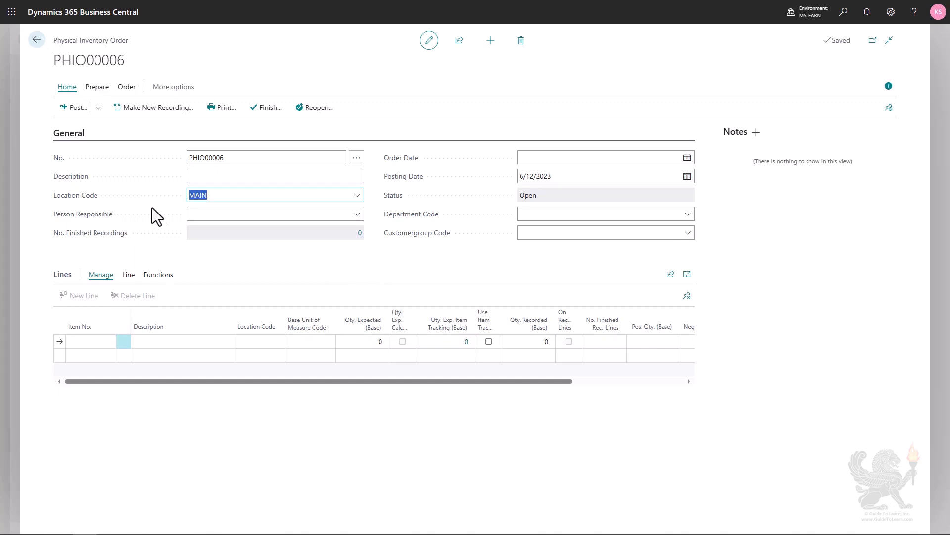
Calculate the physical inventory order lines with expected quantities, leaving the item filters empty
click(97, 88)
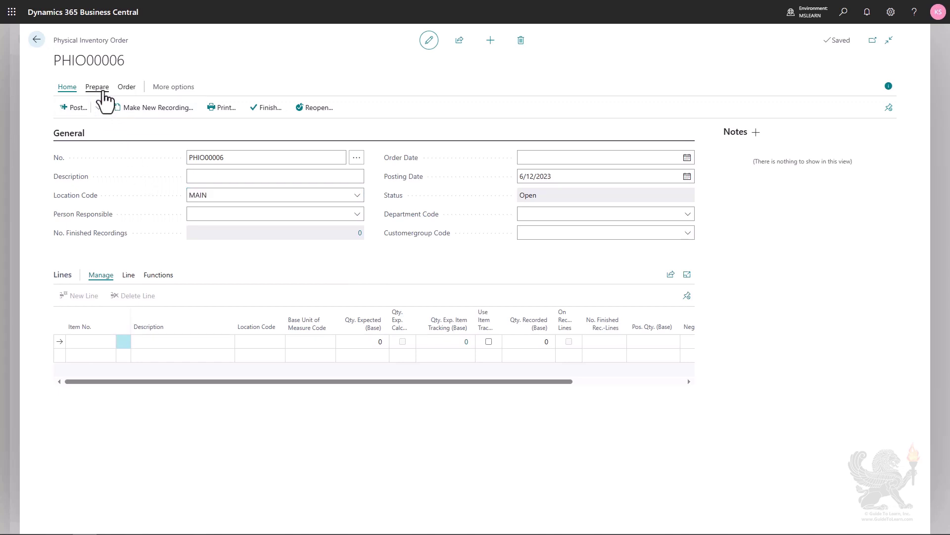
click(153, 112)
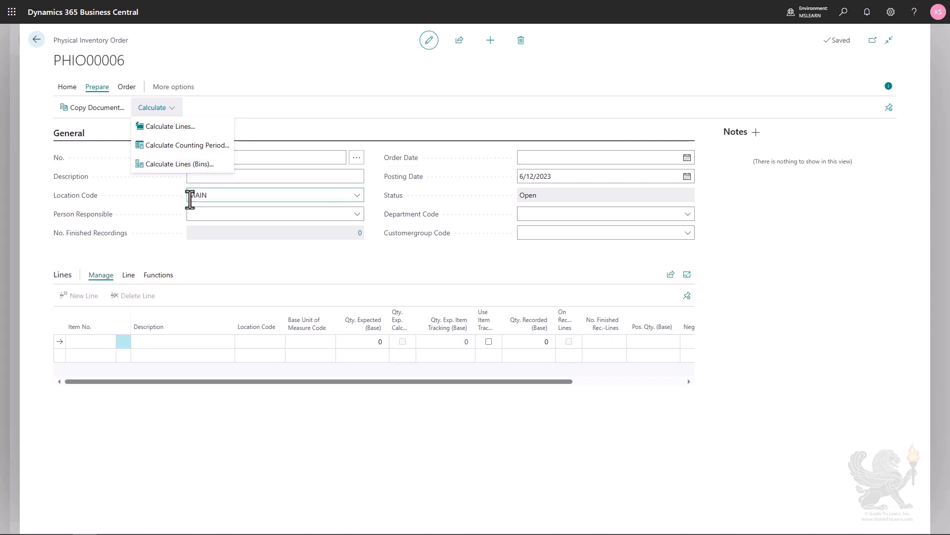
click(164, 132)
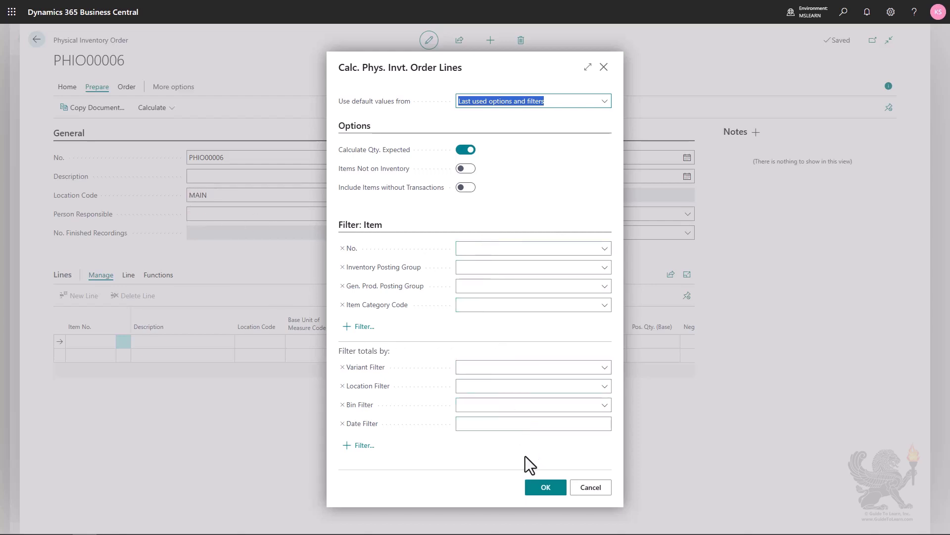
click(545, 489)
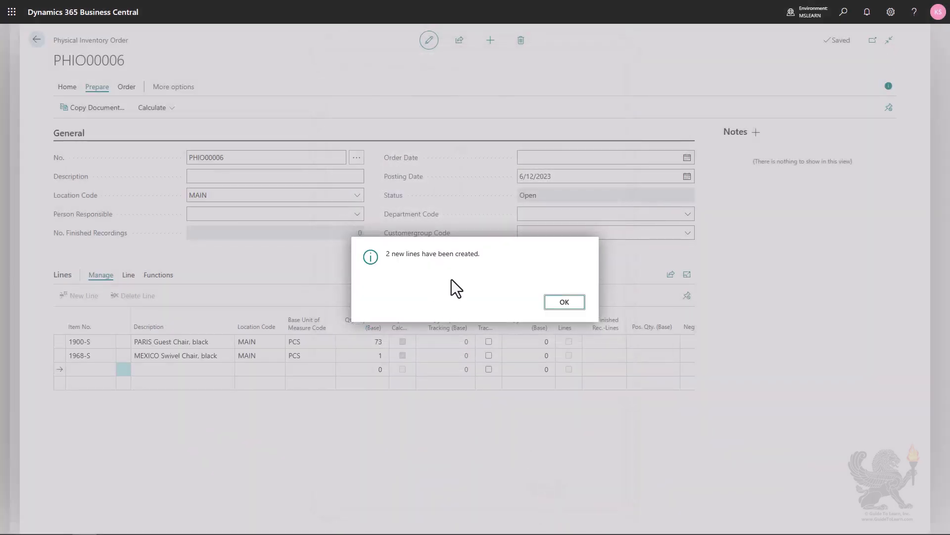
click(560, 302)
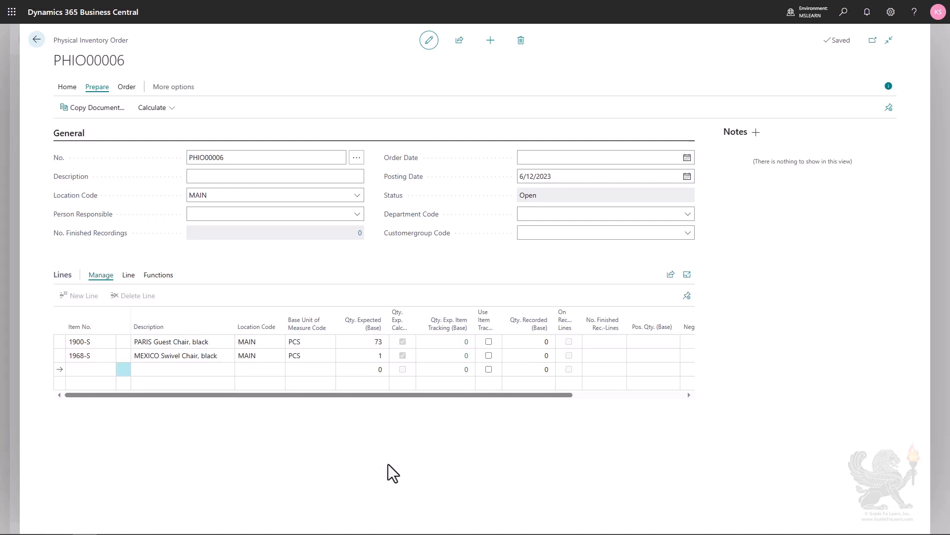
Try to post the physical inventory order while its status is still Open
click(67, 89)
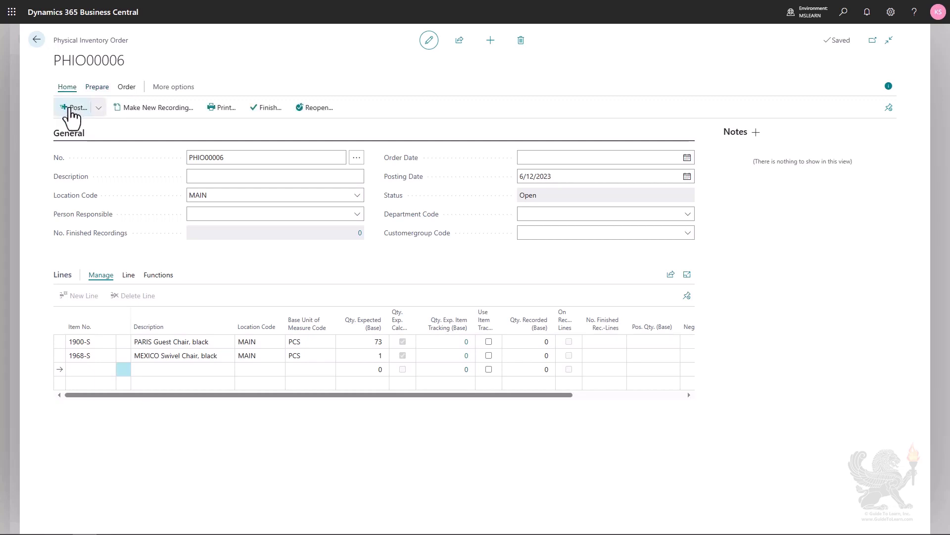
click(72, 110)
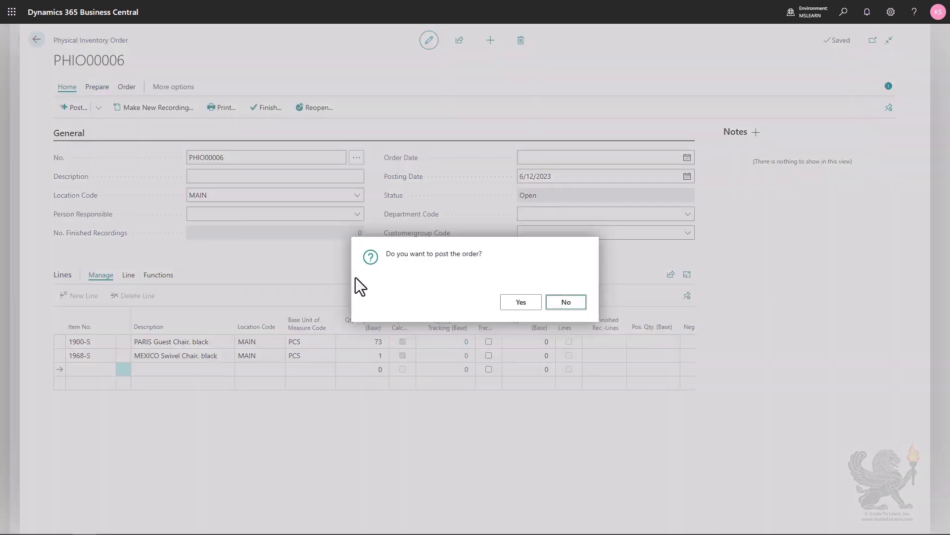
click(517, 303)
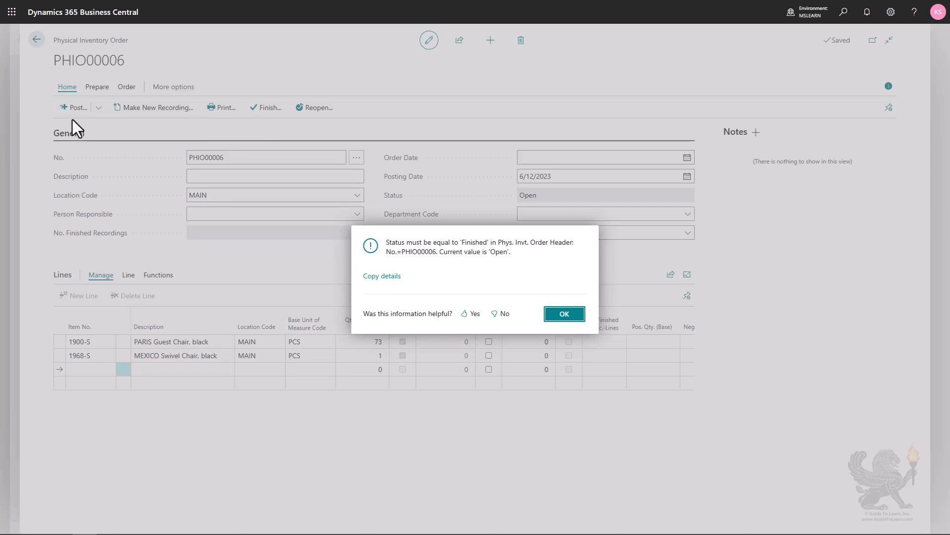
click(563, 314)
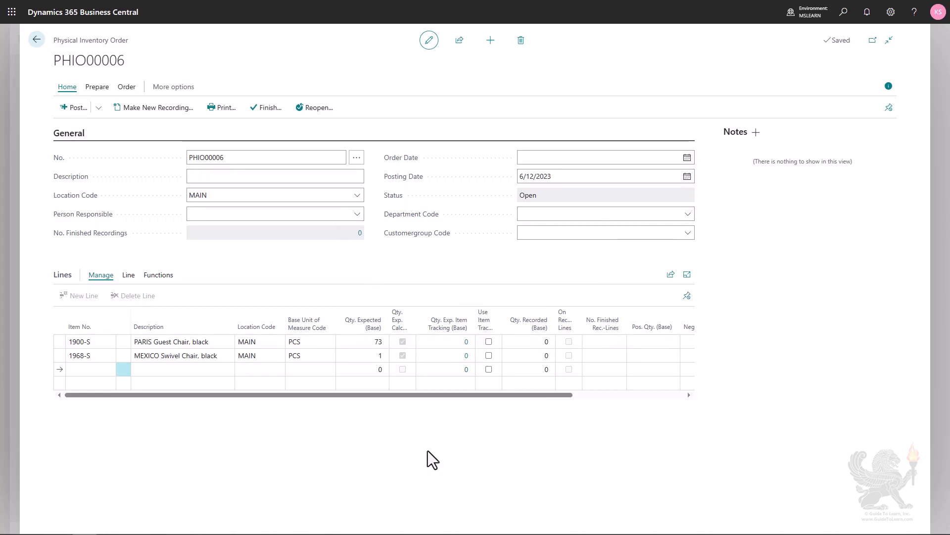
Make a new physical inventory recording for the order without any line filters
click(154, 109)
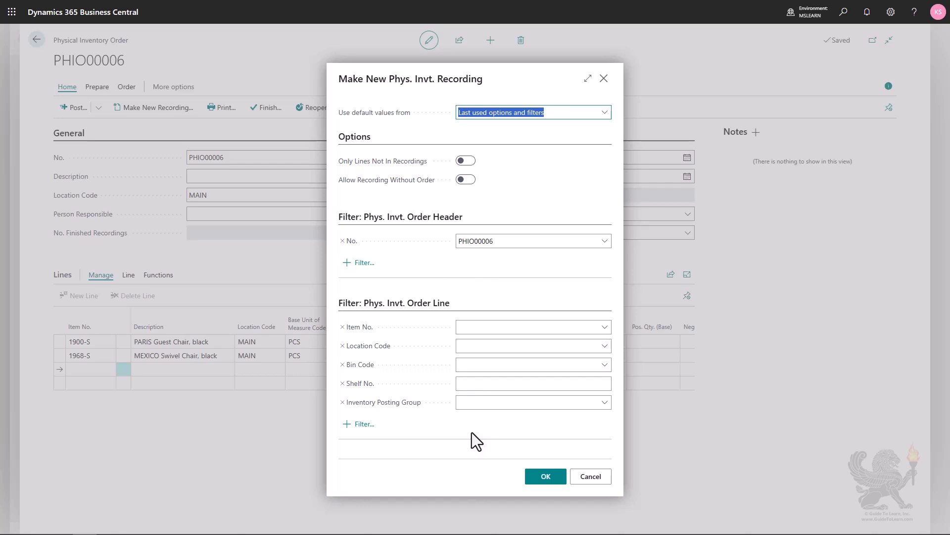
click(541, 476)
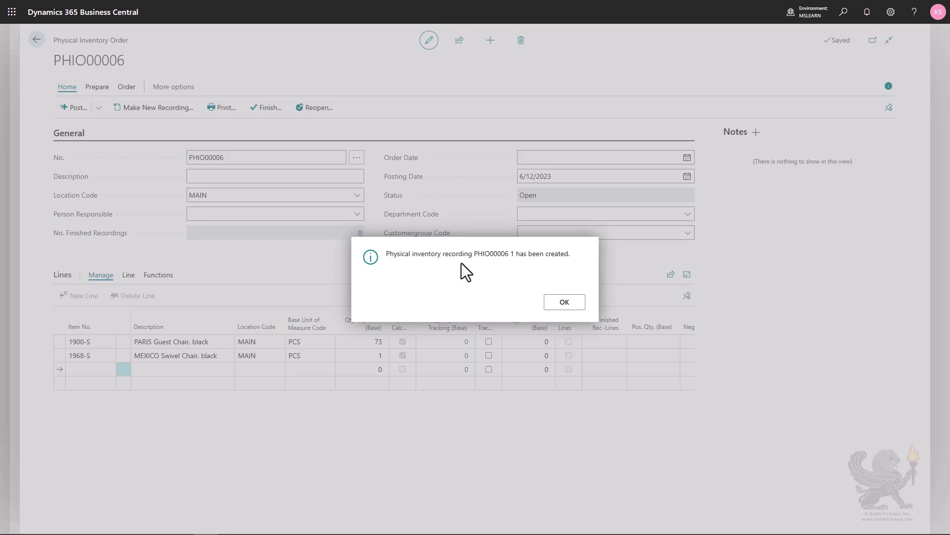
click(552, 307)
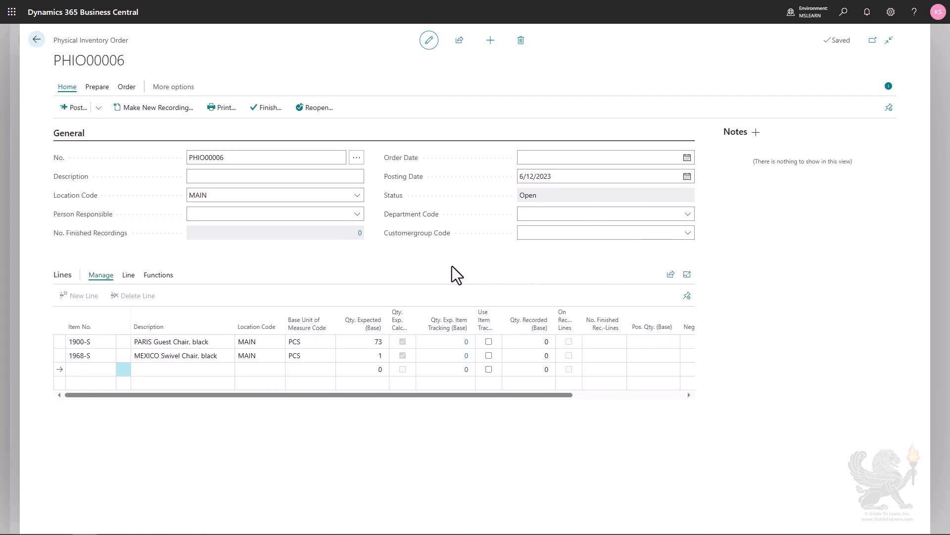
Leave the order, search for "record" and open the order's recording from the Phys. Inventory Recording List
key(Escape)
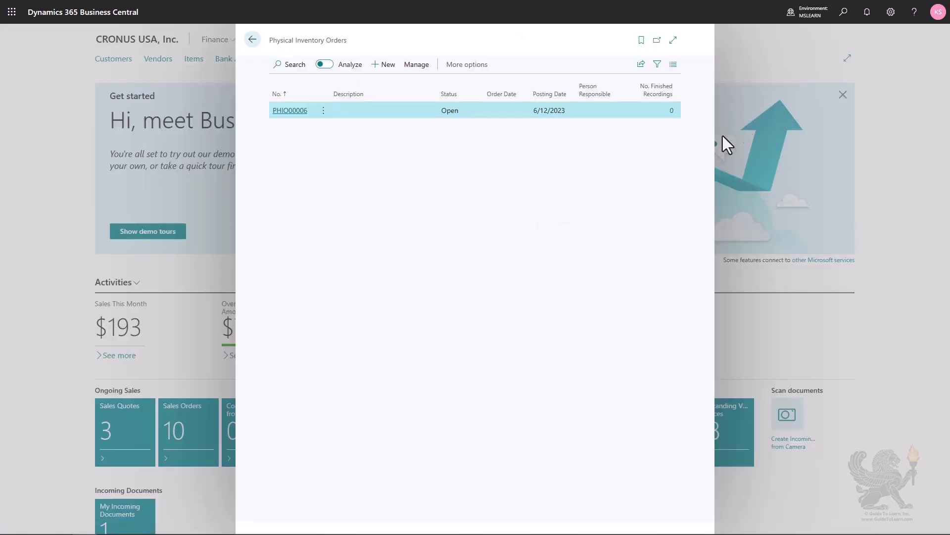
click(844, 11)
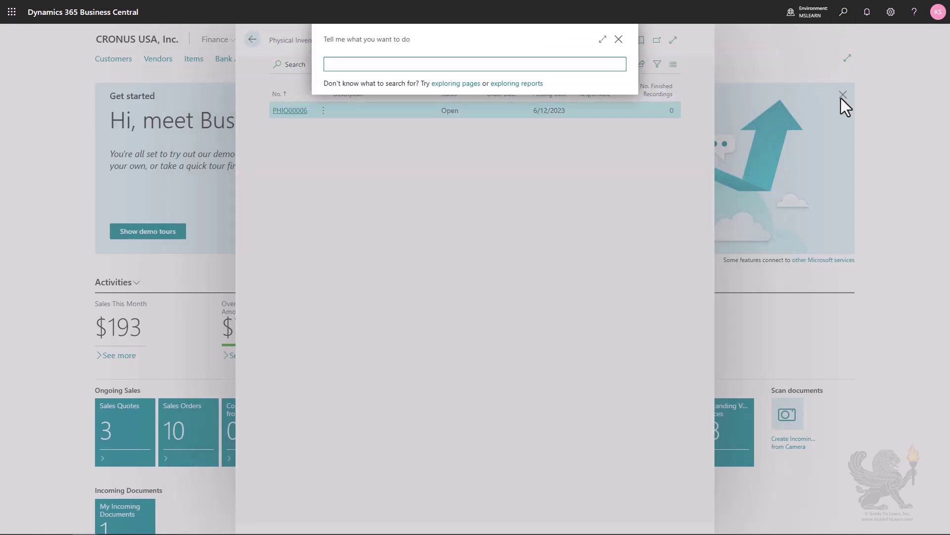
text(record)
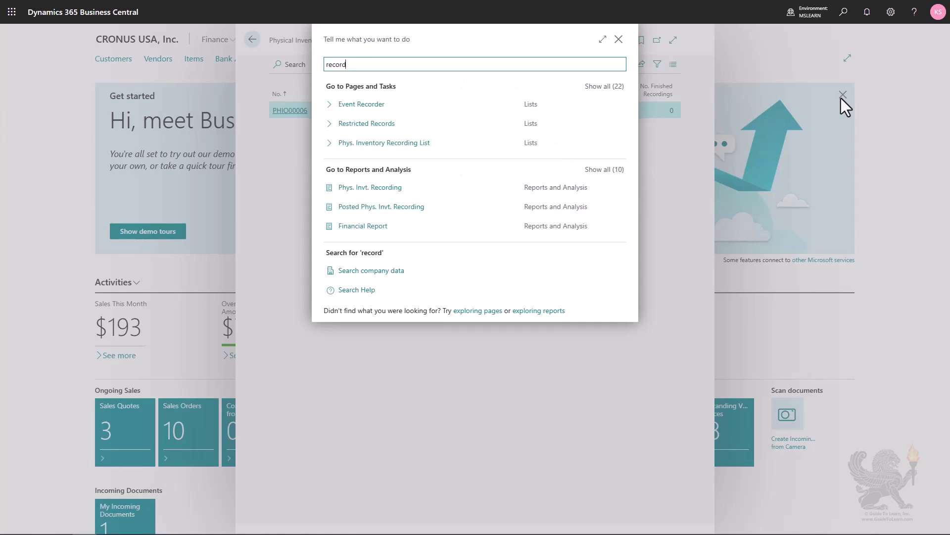
click(461, 151)
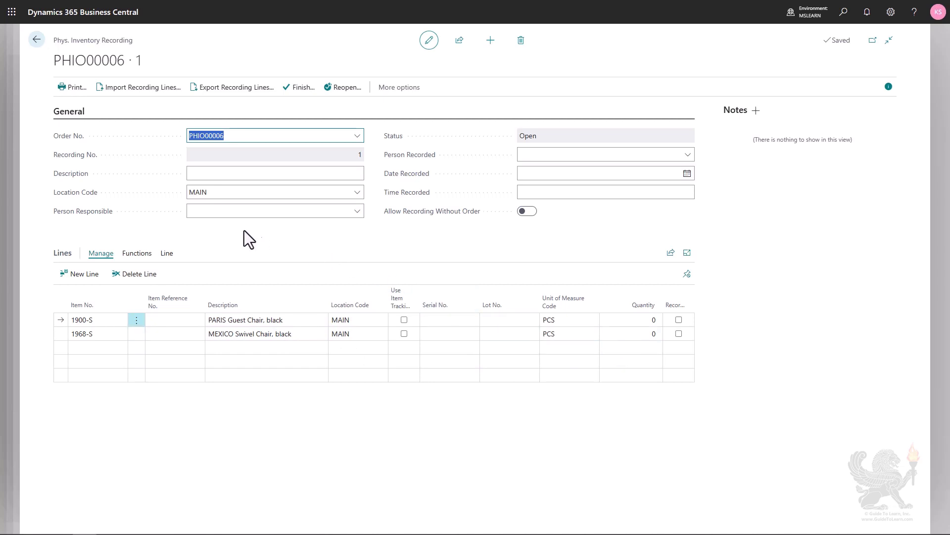
Preview the printable Phys. Invt. Recording count sheet for this recording and close it without printing
click(72, 91)
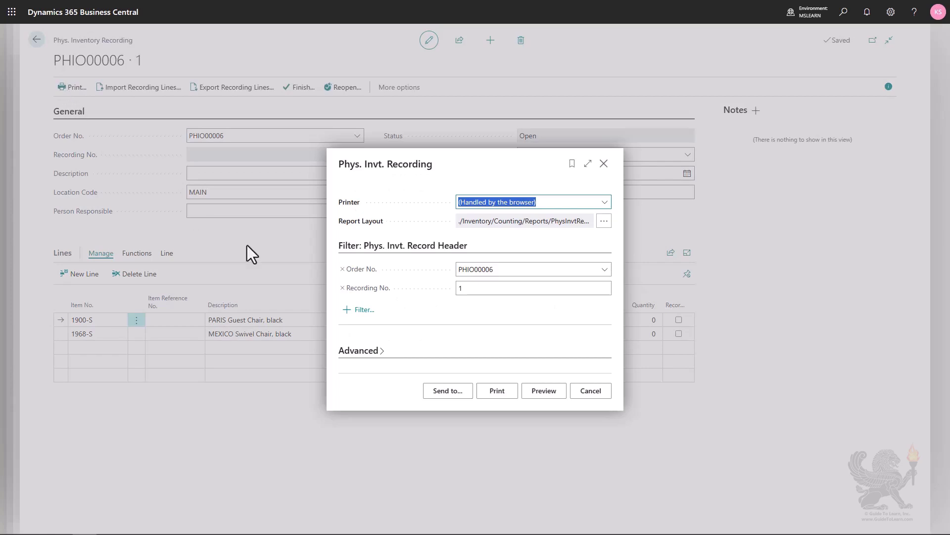
click(540, 390)
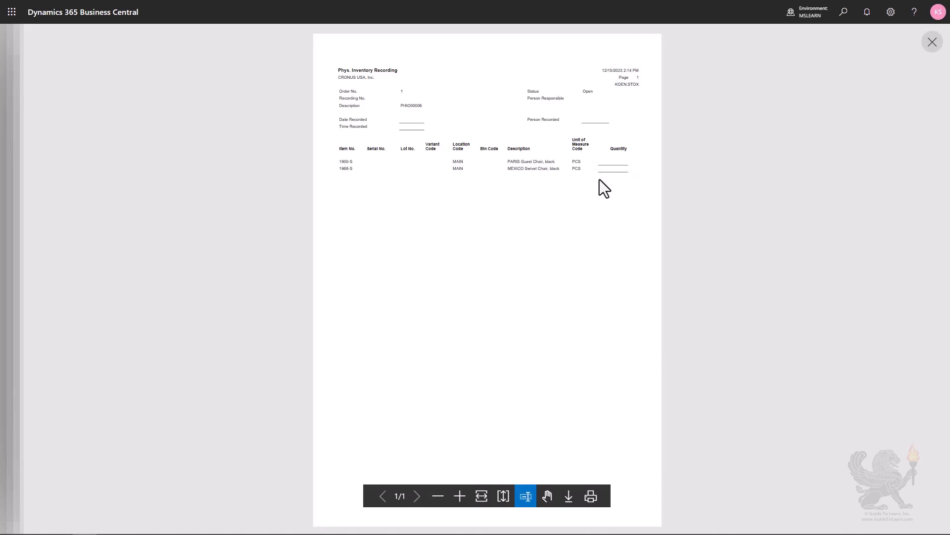
click(933, 44)
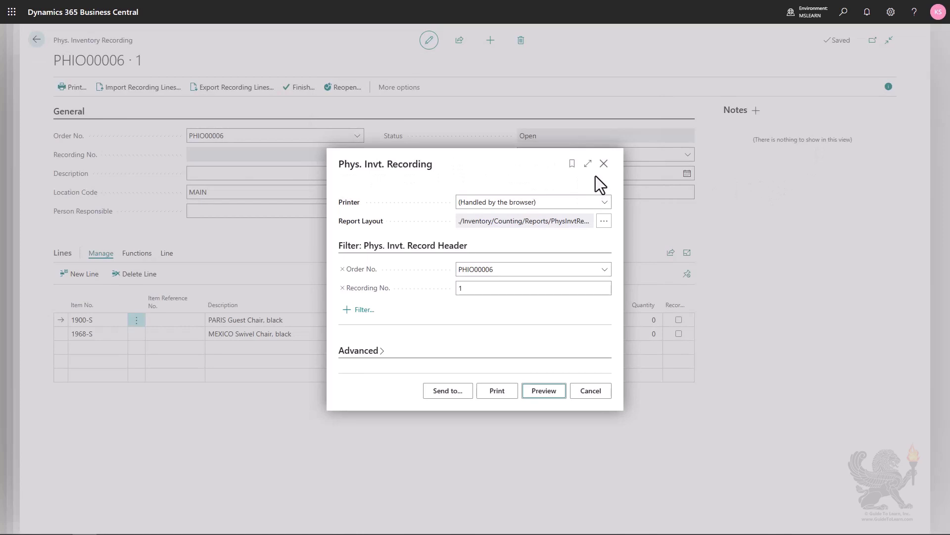
click(604, 163)
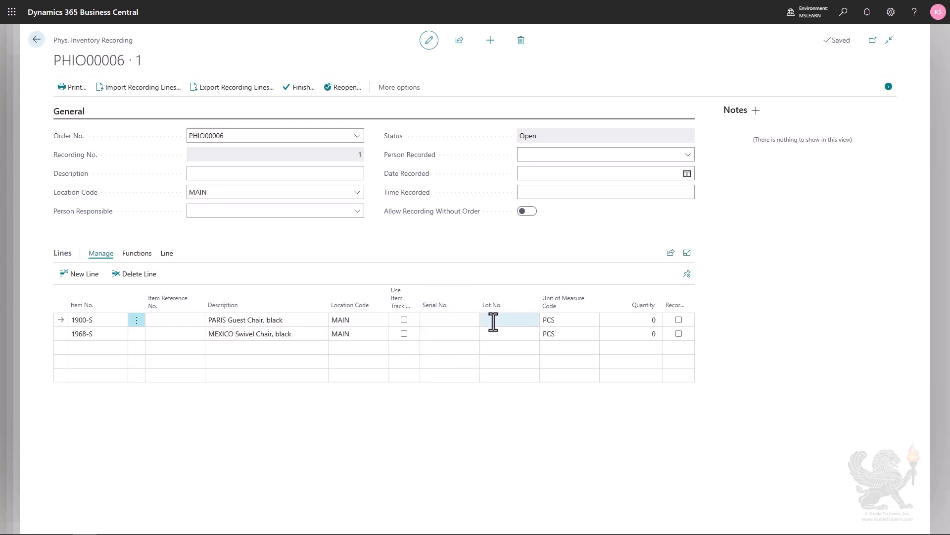
Record counted quantities of 70 for the PARIS Guest Chair (1900-S) and 6 for the MEXICO Swivel Chair (1968-S)
click(625, 320)
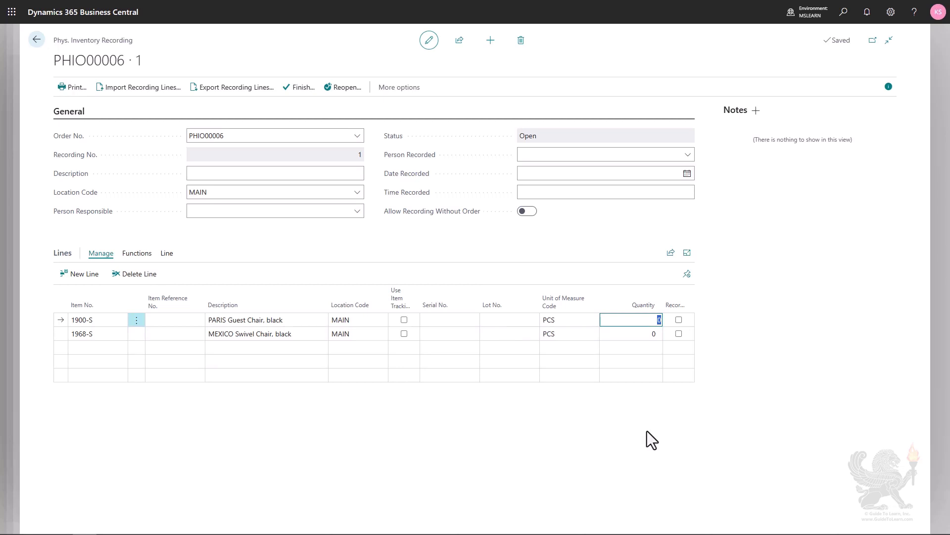
text(70)
key(Down)
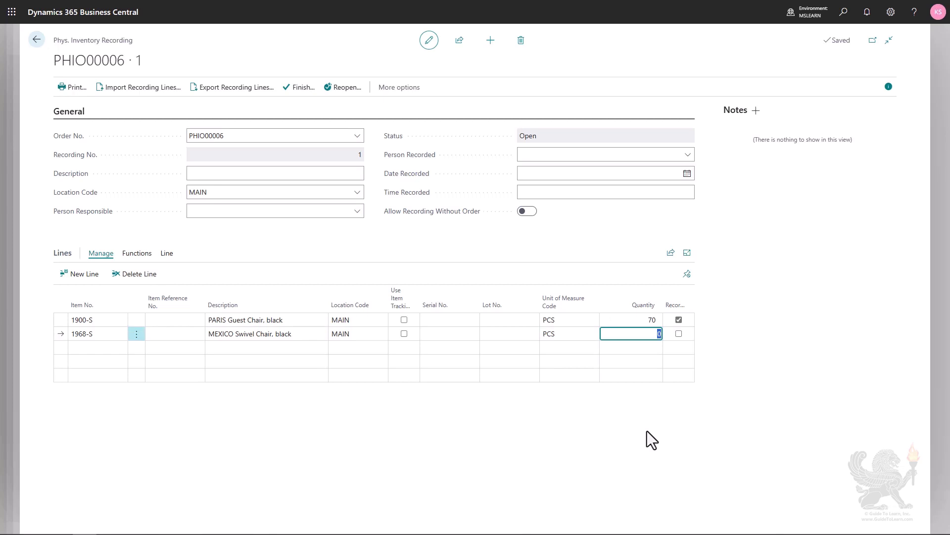
text(6)
key(Down)
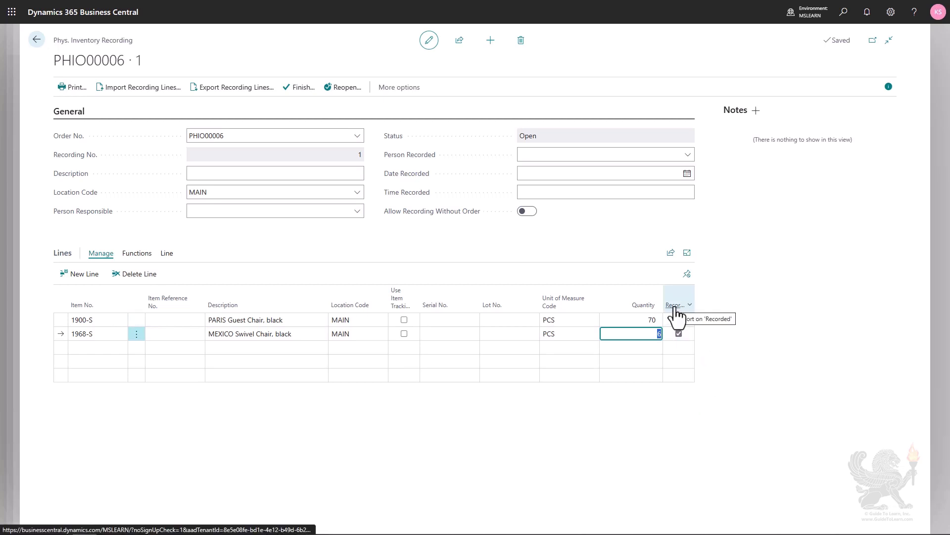
mouse_move(676, 311)
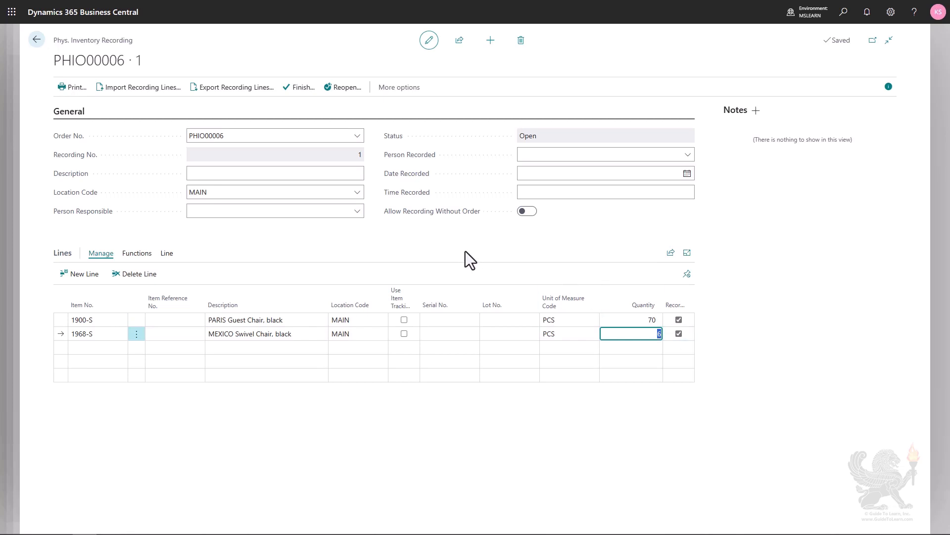
Finish the physical inventory recording and reopen its physical inventory order
click(299, 89)
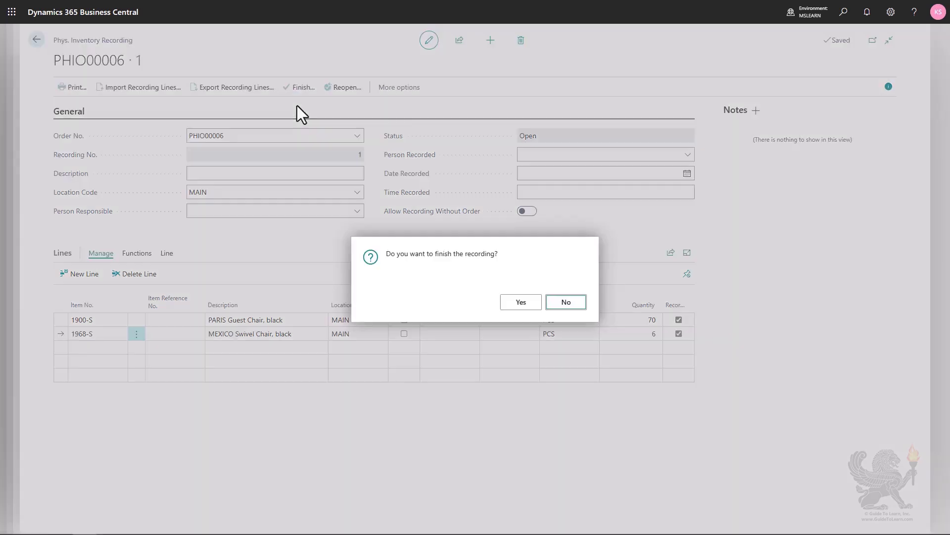
click(515, 303)
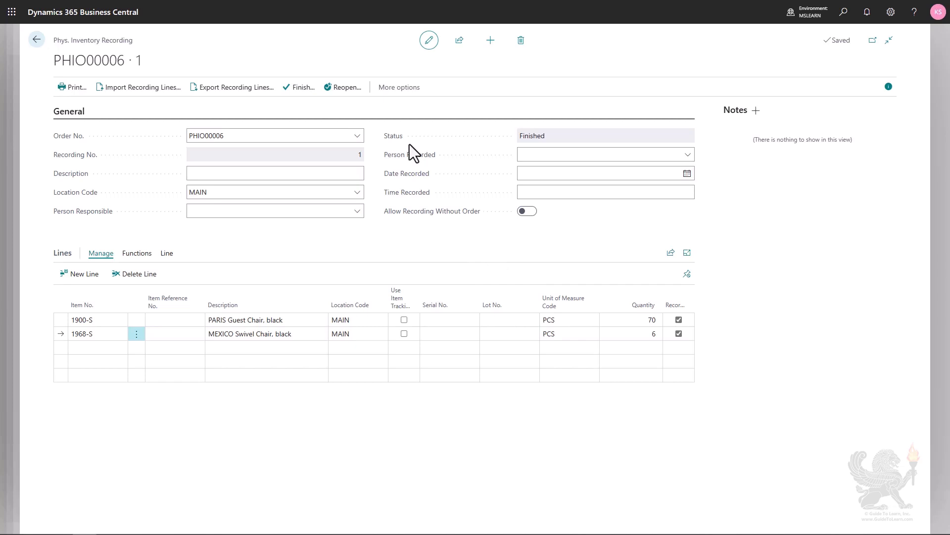
key(Escape)
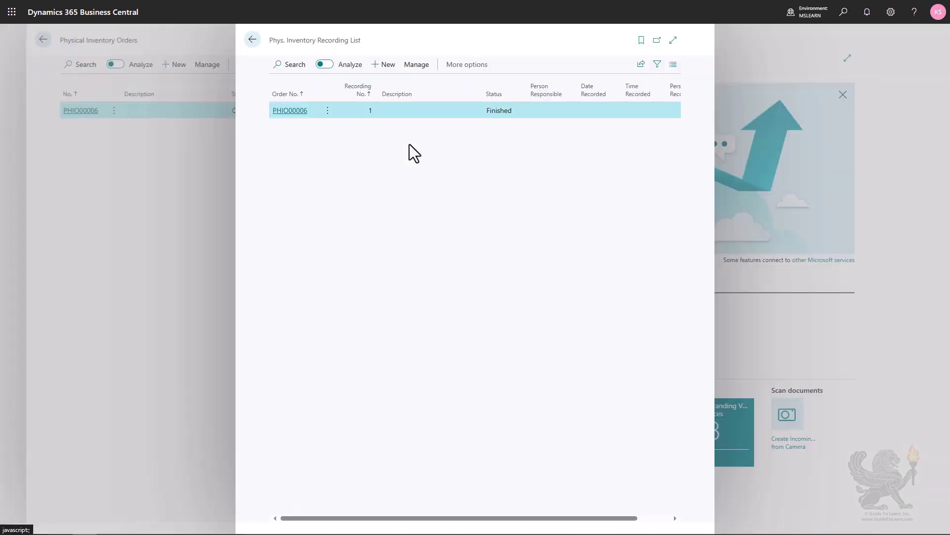
key(Escape)
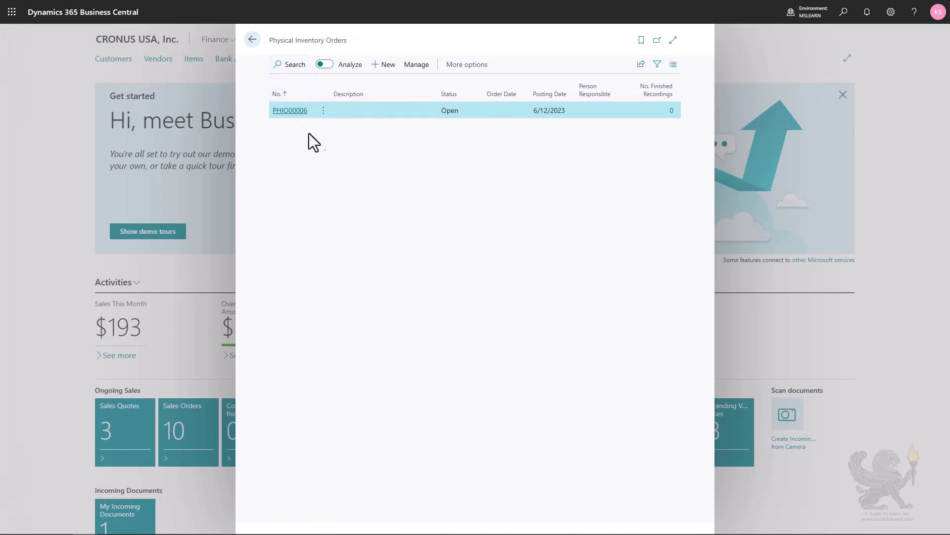
click(307, 201)
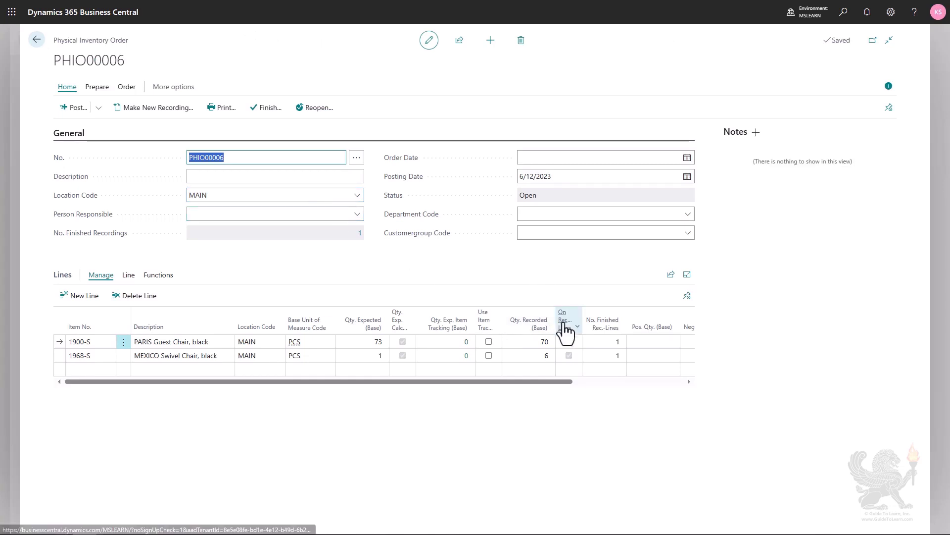
Finish the physical inventory order for the MAIN location and post it, confirming both operations
mouse_move(564, 327)
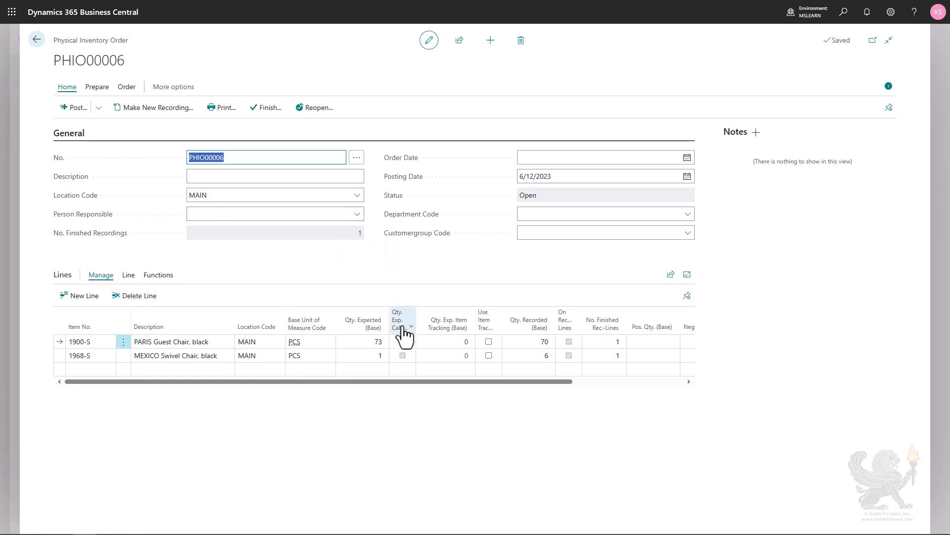
click(262, 111)
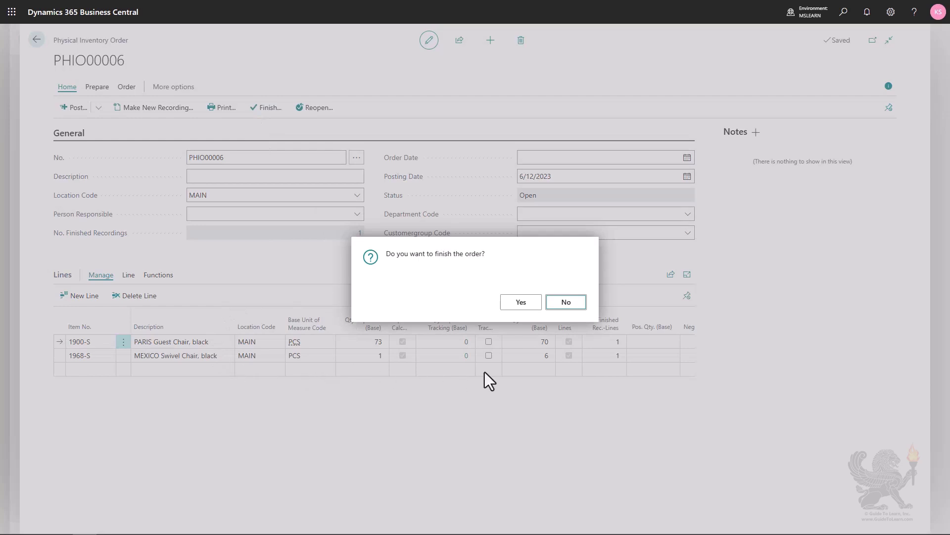
click(518, 303)
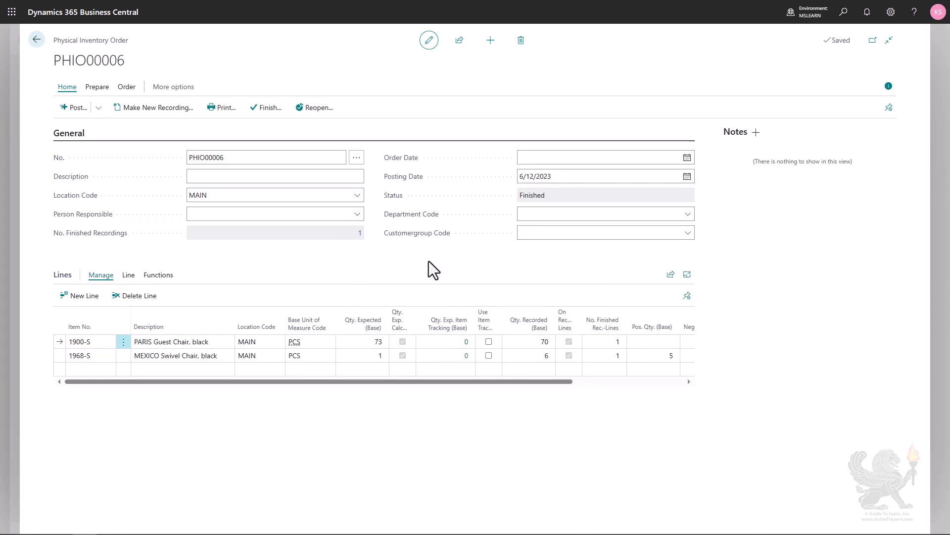
click(74, 107)
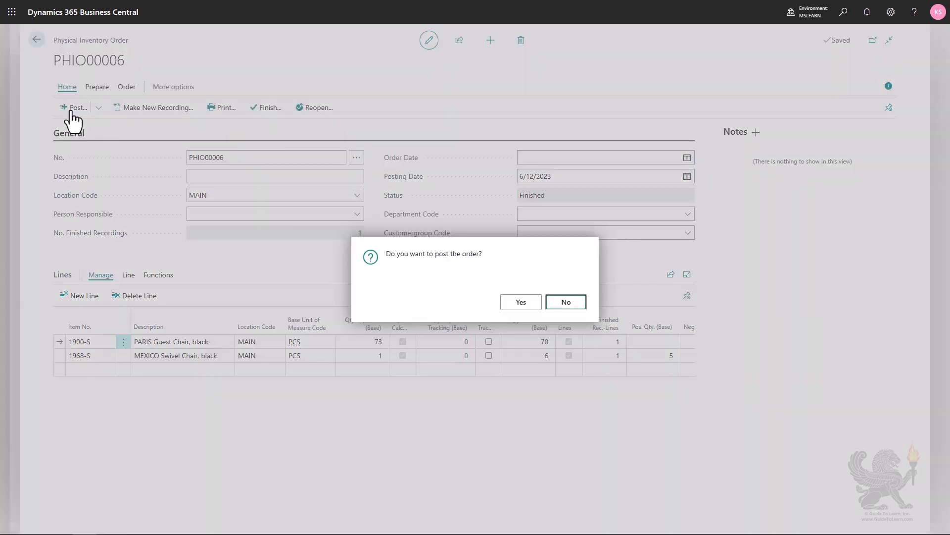
click(519, 303)
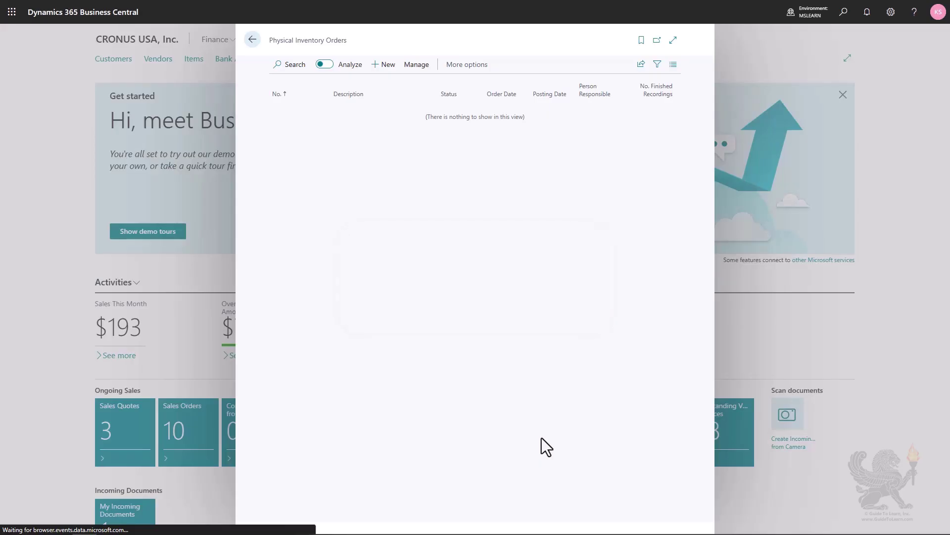
Leave the physical inventory orders, open the PARIS Guest Chair (1900-S) from the Items list and view its item ledger entries in the expanded page
click(253, 39)
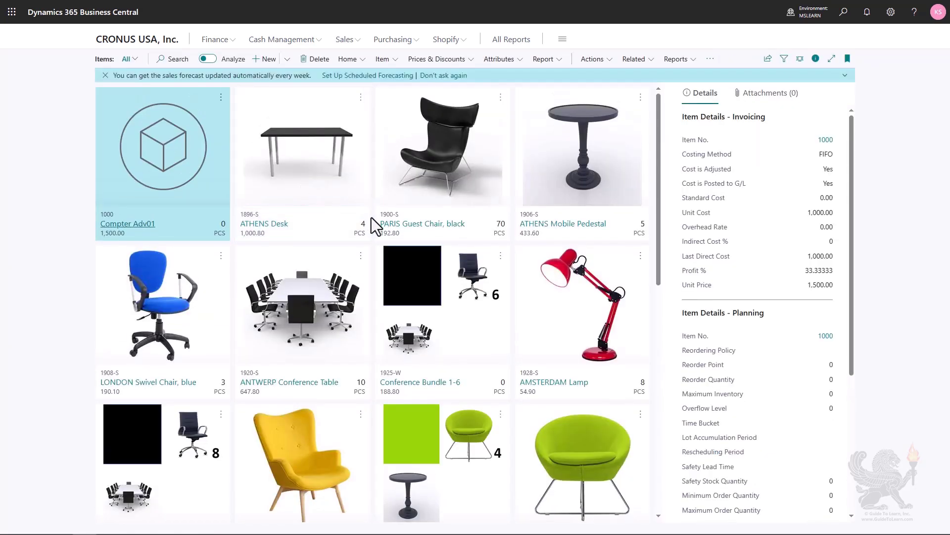
click(407, 227)
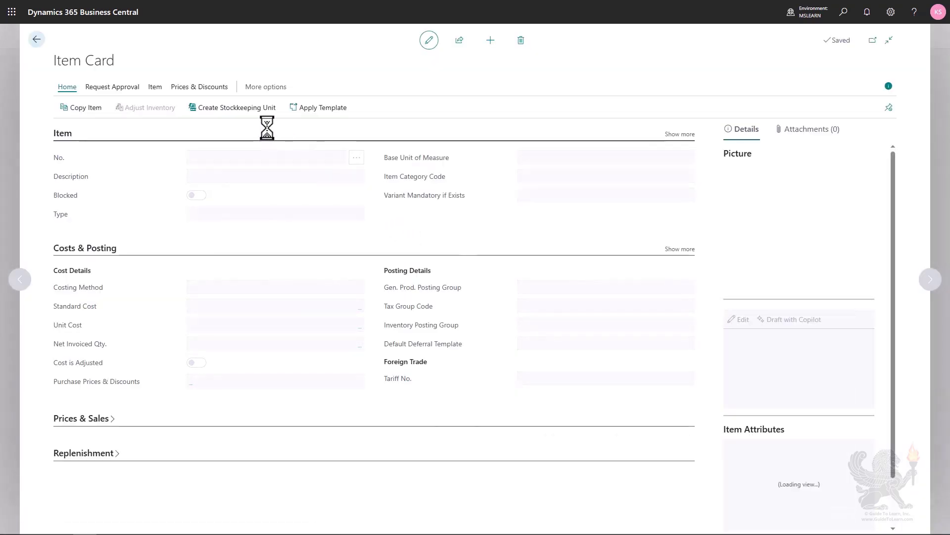
click(260, 88)
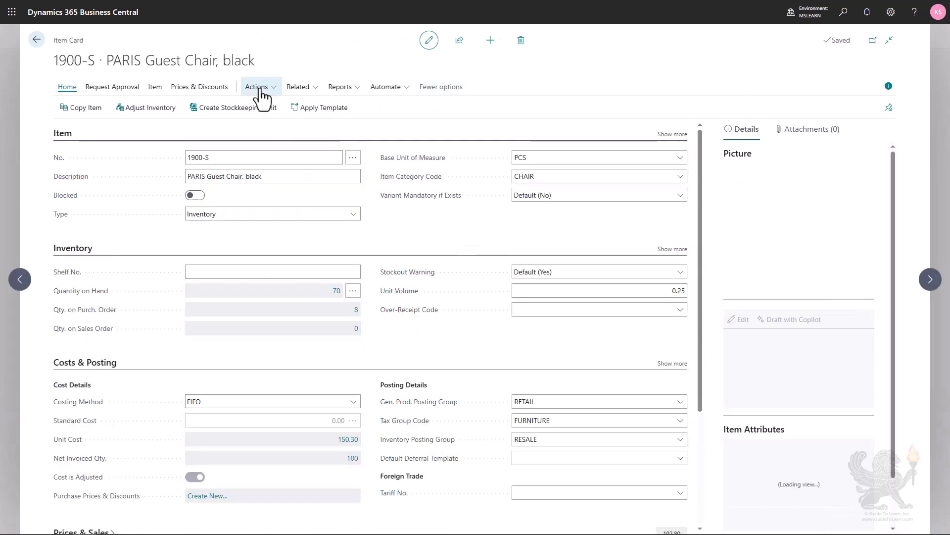
click(297, 88)
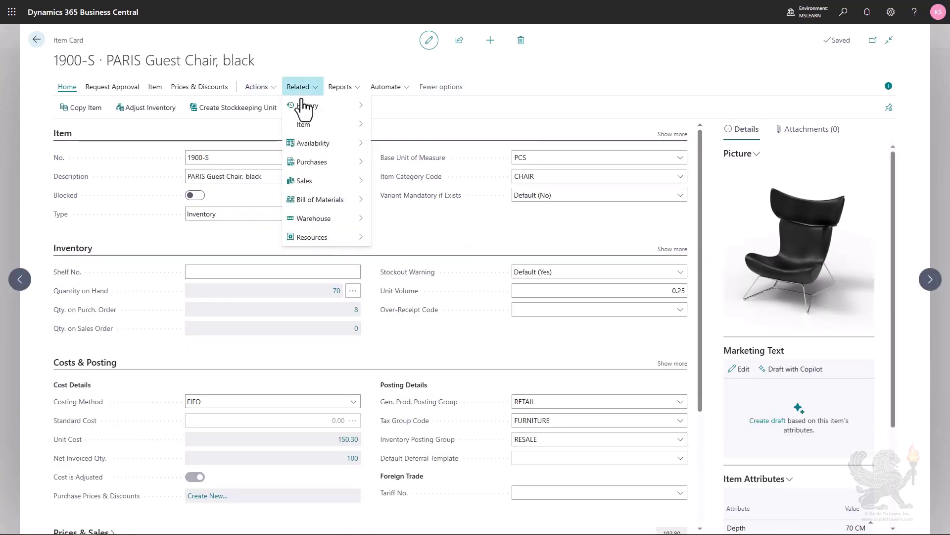
mouse_move(297, 105)
mouse_move(382, 109)
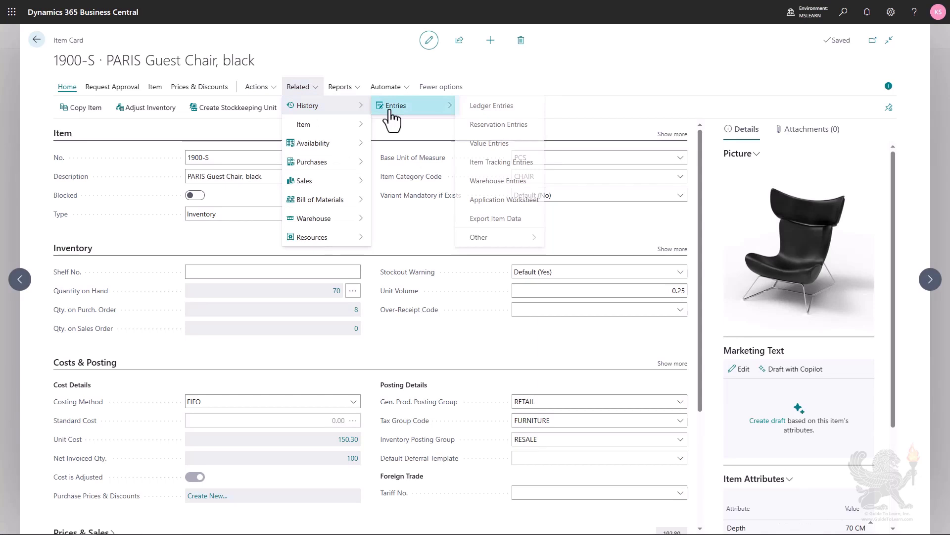
click(485, 105)
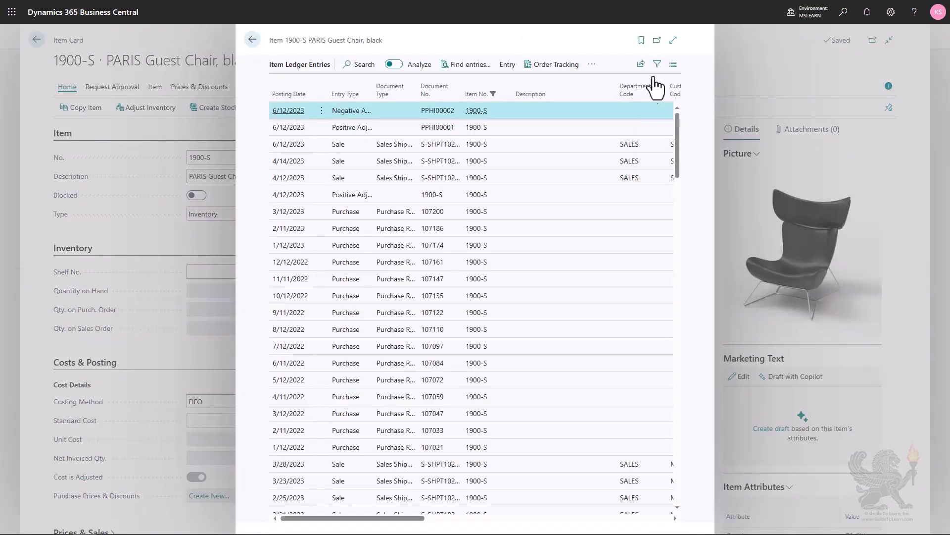
click(674, 40)
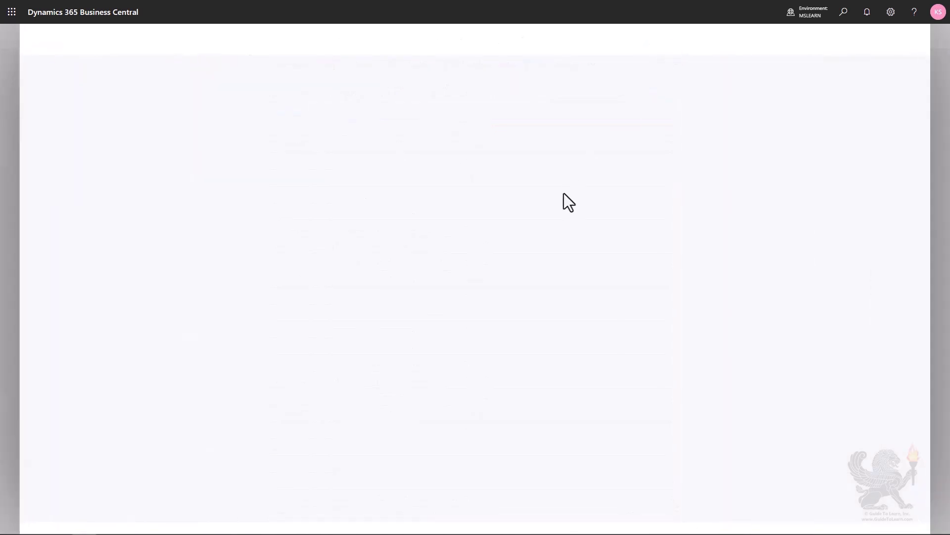